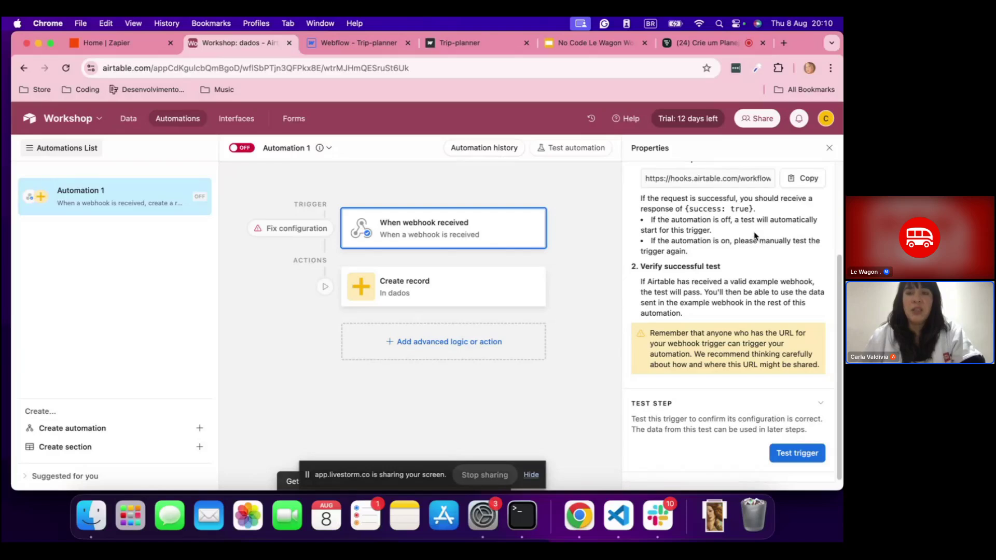
Switch to the published Trip-planner page and enter Peru as the name in the suggestion form.
{"action": "scroll", "coordinate": [755, 236], "scroll_direction": "up", "scroll_amount": 3}
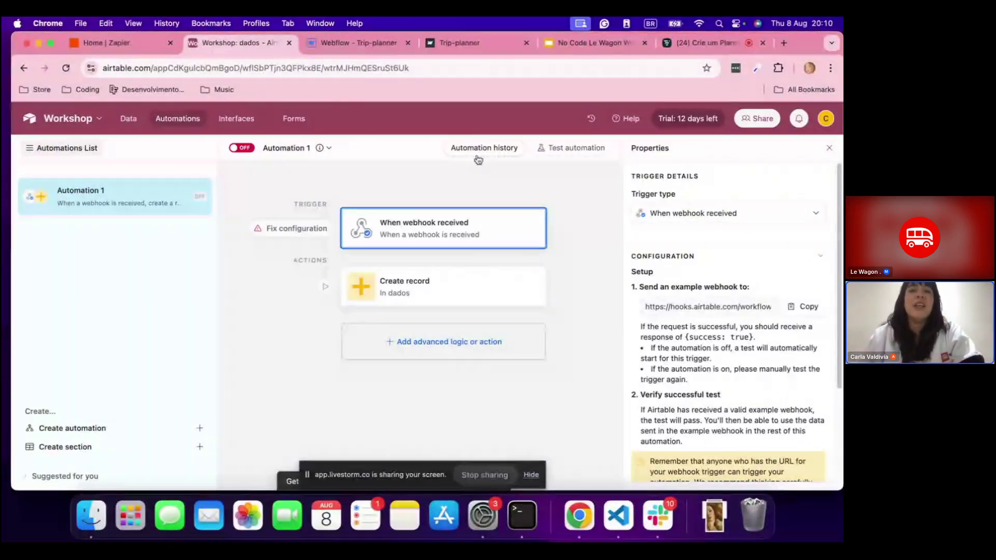
{"action": "left_click", "coordinate": [462, 43]}
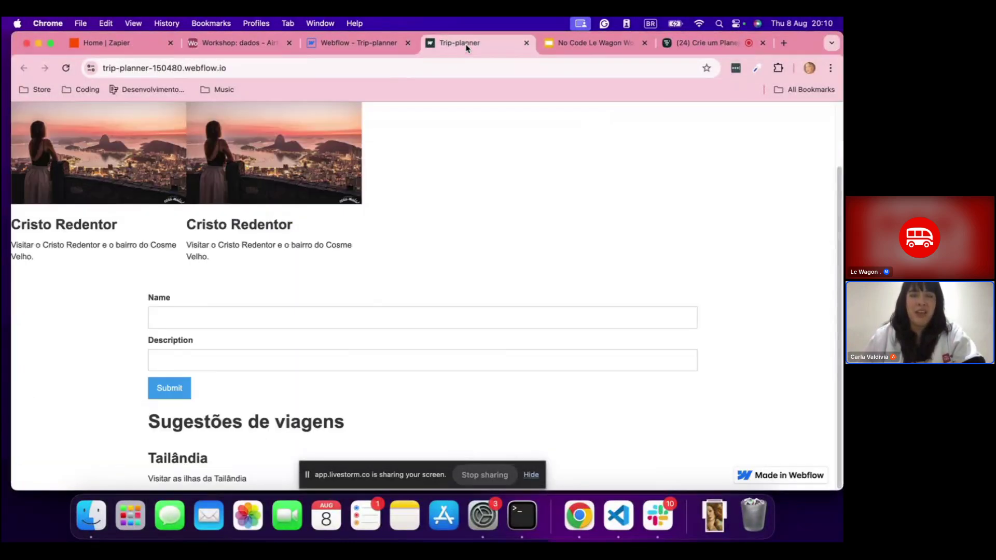
{"action": "left_click", "coordinate": [460, 71]}
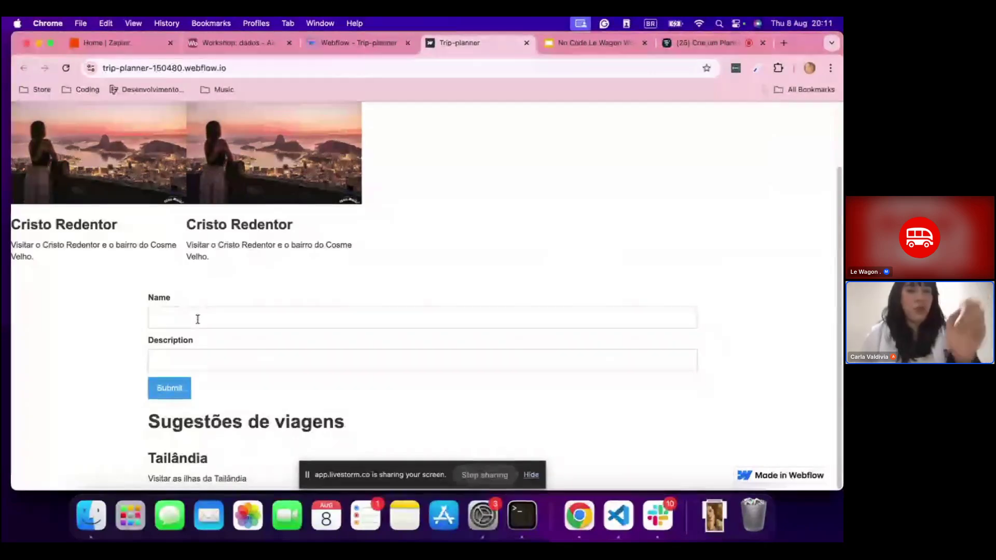
{"action": "left_click", "coordinate": [199, 318]}
{"action": "type", "text": "Peru"}
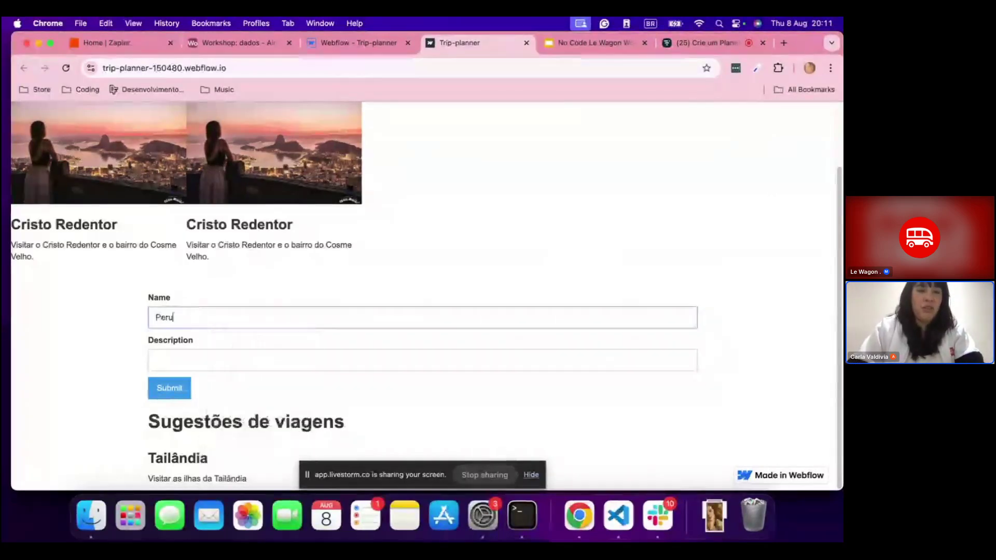
Set the form's description to "Conhecer Machu Picchu e Cuzco" and submit the form.
{"action": "key", "text": "Tab"}
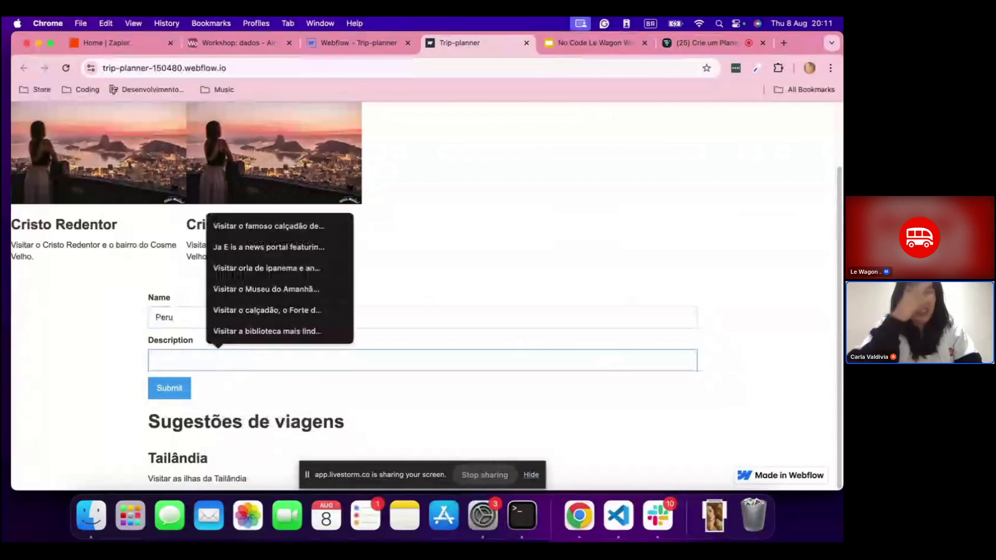
{"action": "type", "text": "v"}
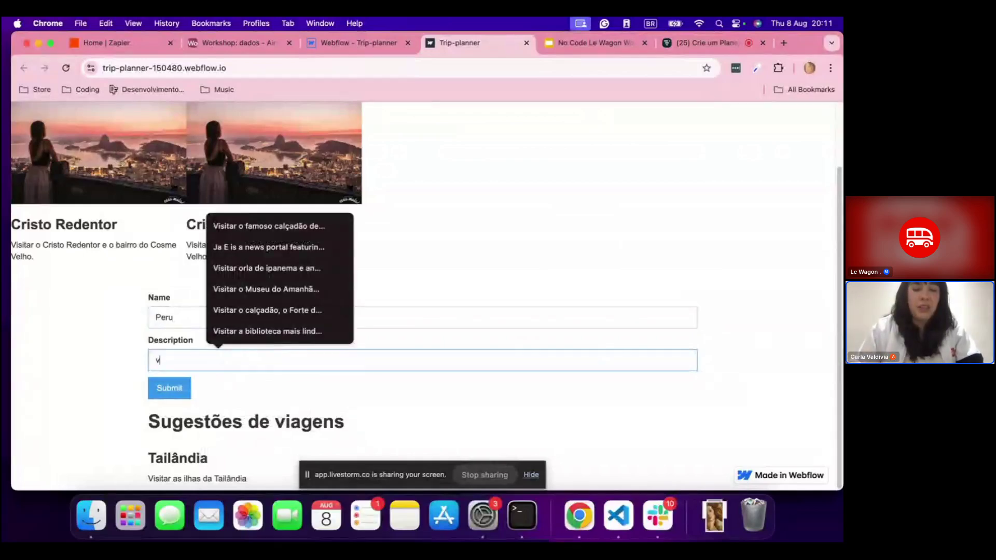
{"action": "type", "text": "isita"}
{"action": "key", "text": "BackSpace"}
{"action": "key", "text": "BackSpace"}
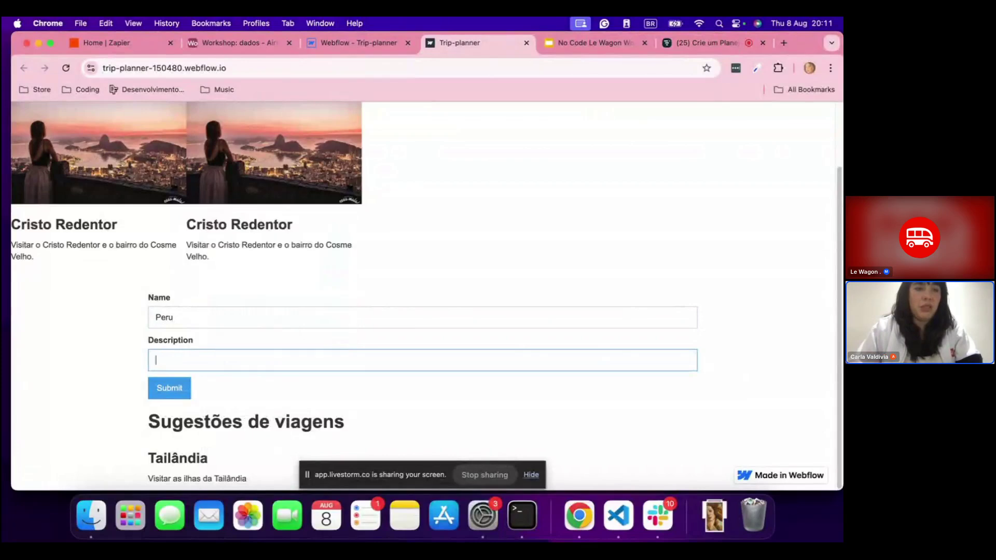
{"action": "type", "text": "Conhecer M"}
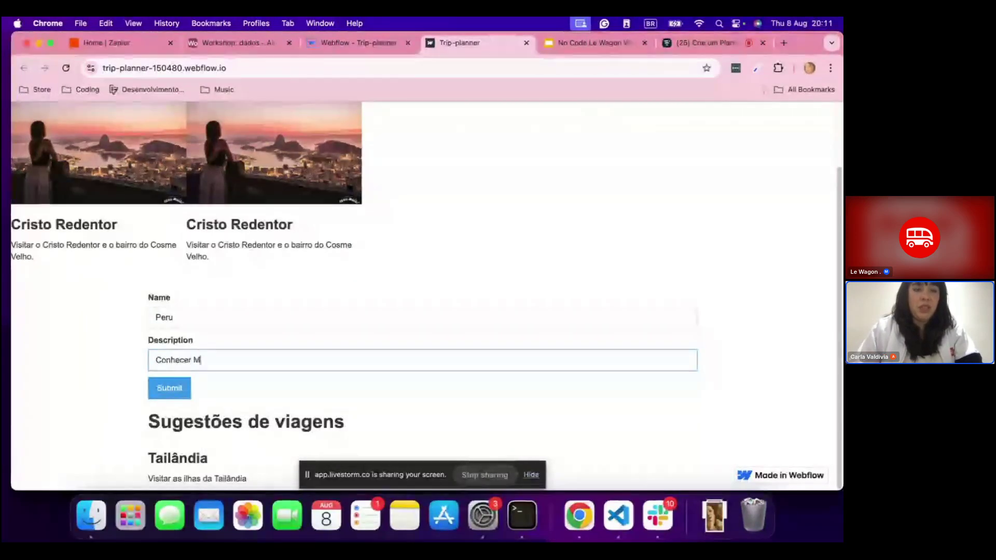
{"action": "type", "text": "acchu"}
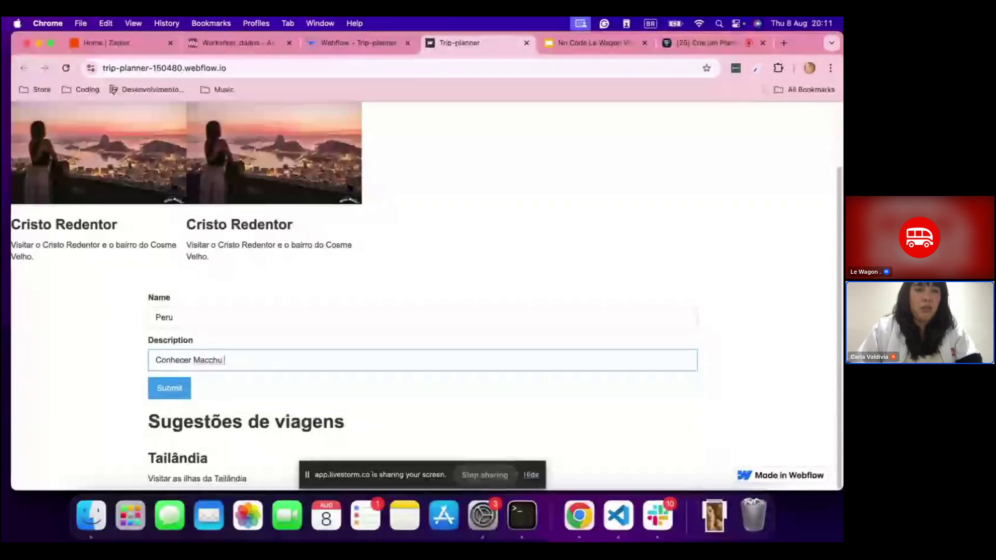
{"action": "key", "text": "BackSpace"}
{"action": "key", "text": "BackSpace"}
{"action": "key", "text": "BackSpace"}
{"action": "type", "text": "hu Picchu"}
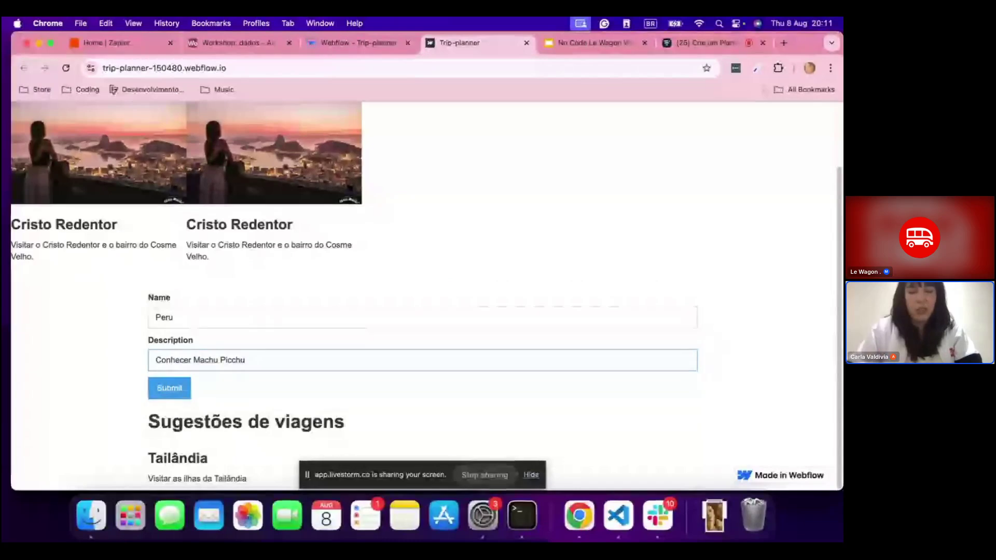
{"action": "type", "text": " e Cuzco"}
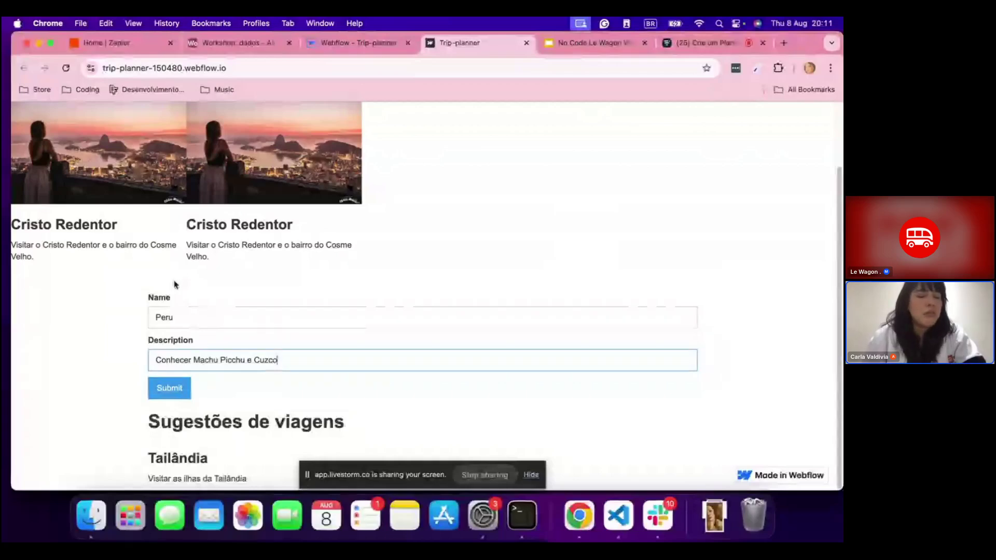
{"action": "left_click", "coordinate": [164, 390]}
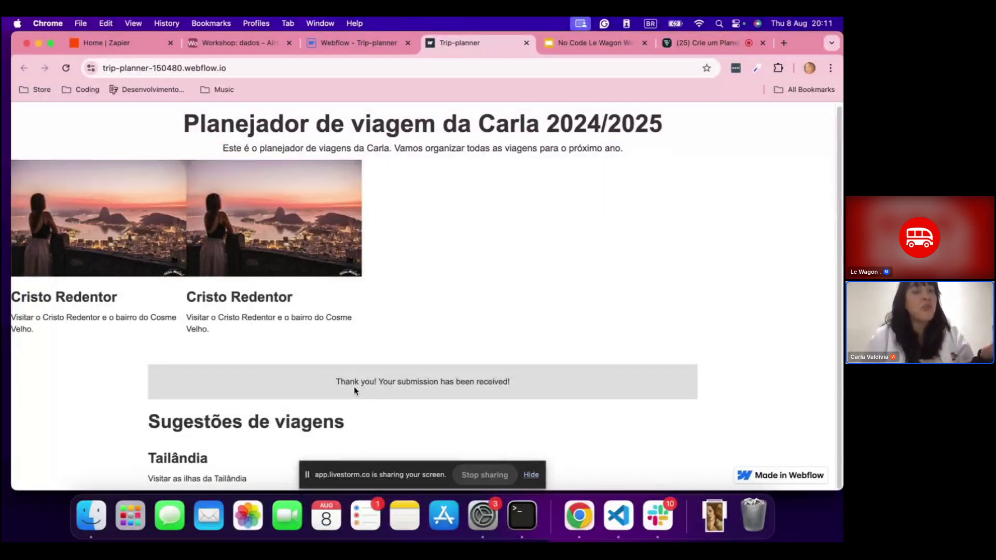
Return to the Airtable automation, test its webhook trigger and check the test status.
{"action": "left_click", "coordinate": [237, 44]}
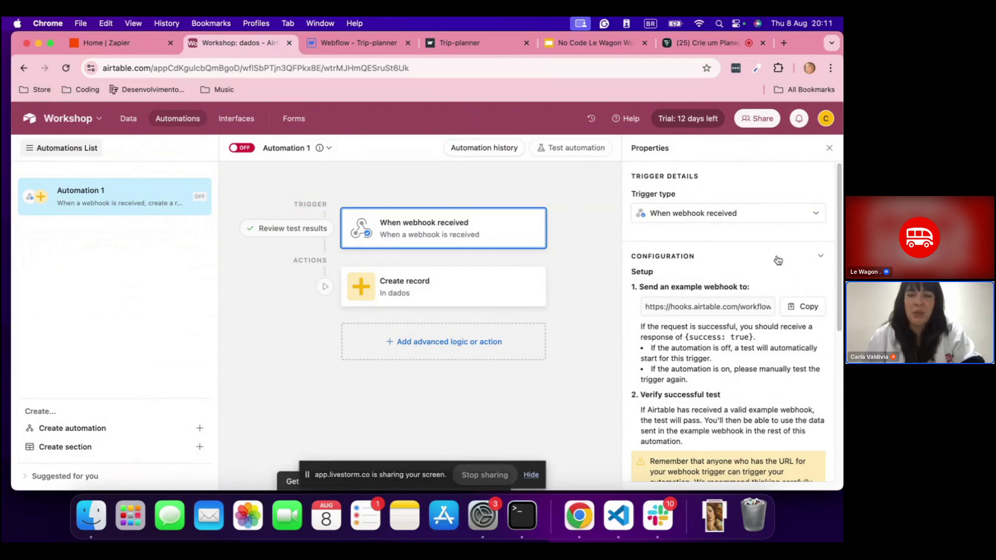
{"action": "scroll", "coordinate": [778, 261], "scroll_direction": "down", "scroll_amount": 5}
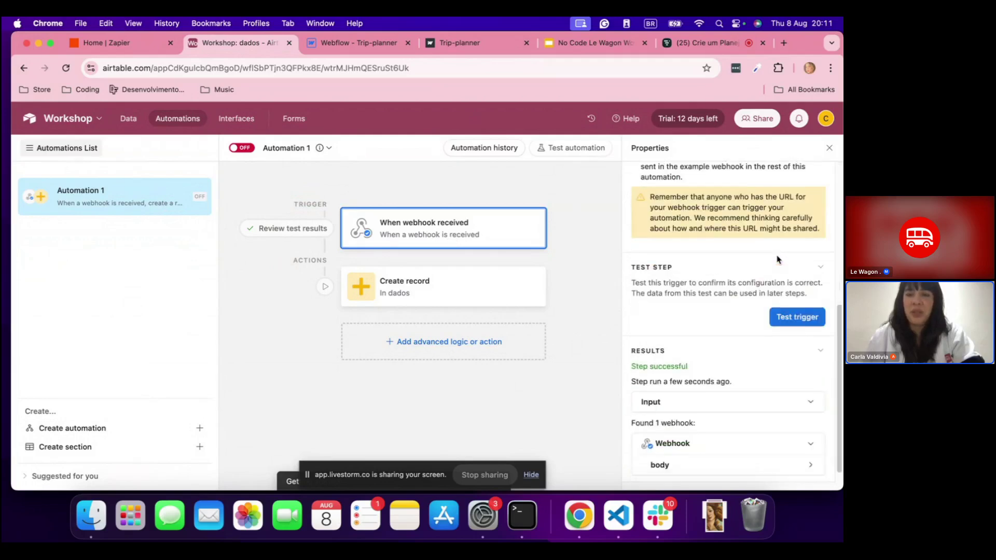
{"action": "left_click", "coordinate": [802, 322]}
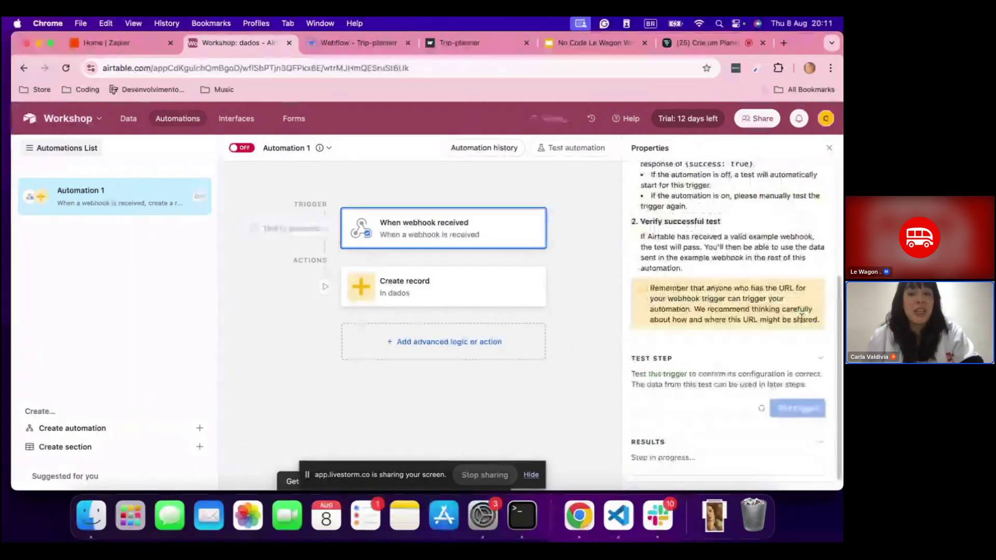
{"action": "scroll", "coordinate": [740, 304], "scroll_direction": "down", "scroll_amount": 1}
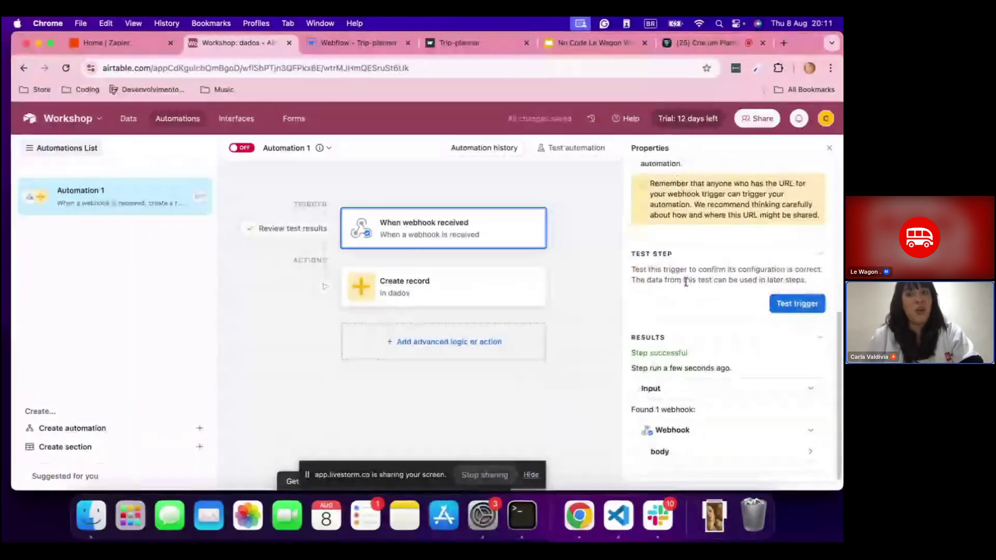
{"action": "left_click_drag", "start_coordinate": [702, 354], "coordinate": [631, 355]}
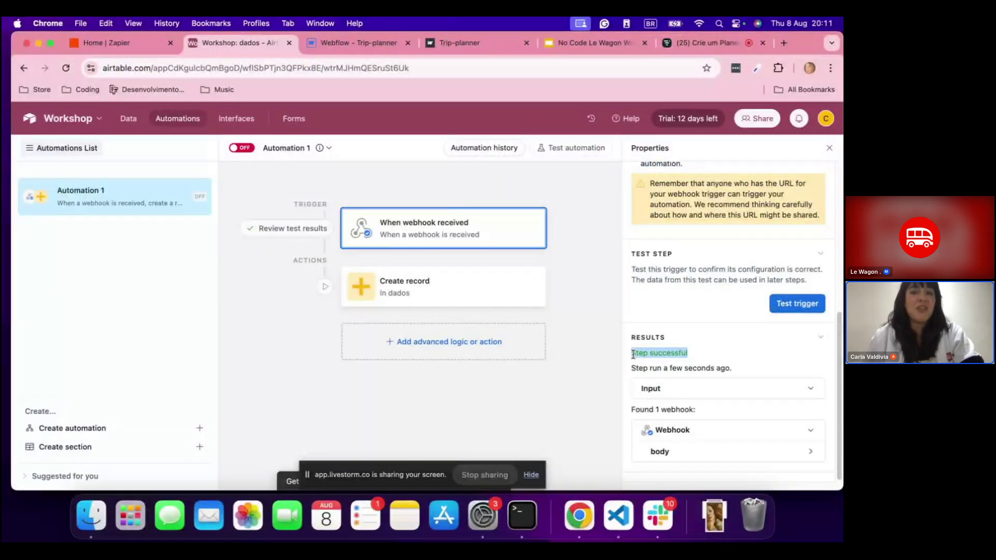
{"action": "left_click", "coordinate": [712, 354]}
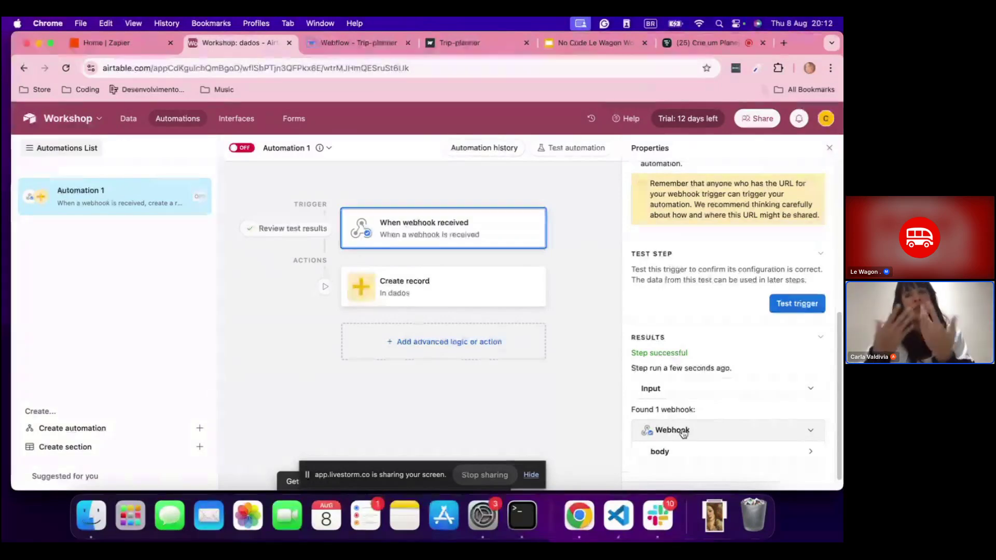
Expand the received webhook's body and data to examine the submitted form fields.
{"action": "left_click", "coordinate": [671, 454]}
{"action": "scroll", "coordinate": [729, 412], "scroll_direction": "down", "scroll_amount": 3}
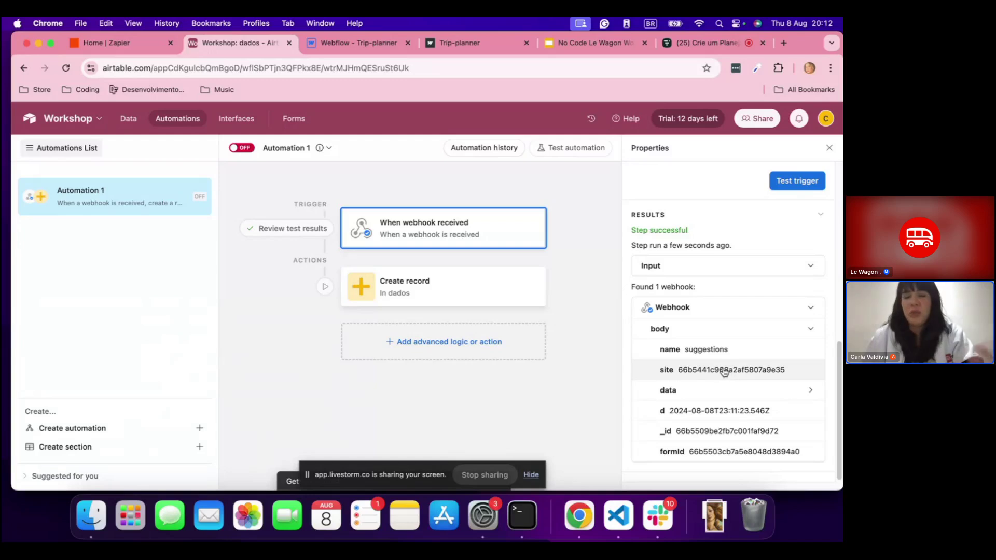
{"action": "left_click", "coordinate": [682, 391]}
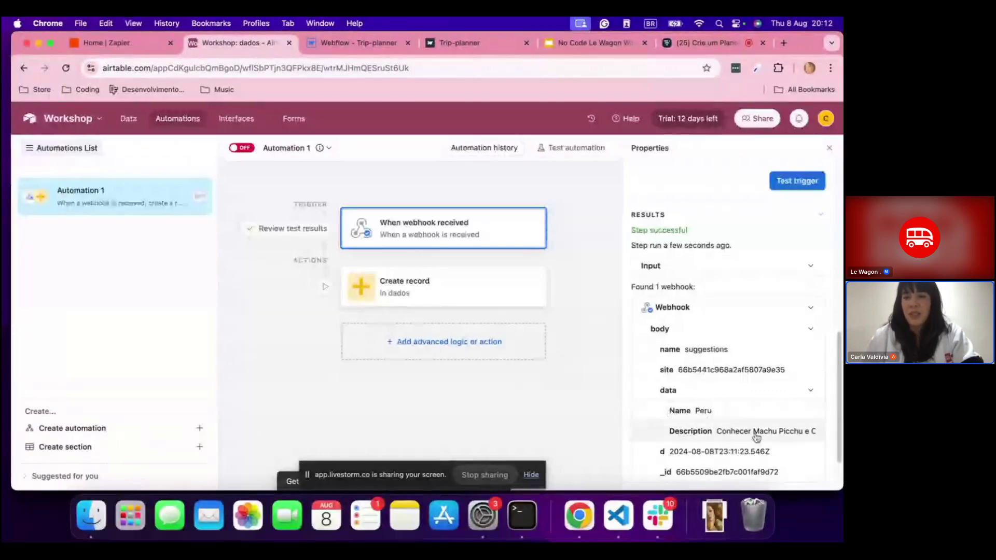
{"action": "scroll", "coordinate": [753, 431], "scroll_direction": "down", "scroll_amount": 2}
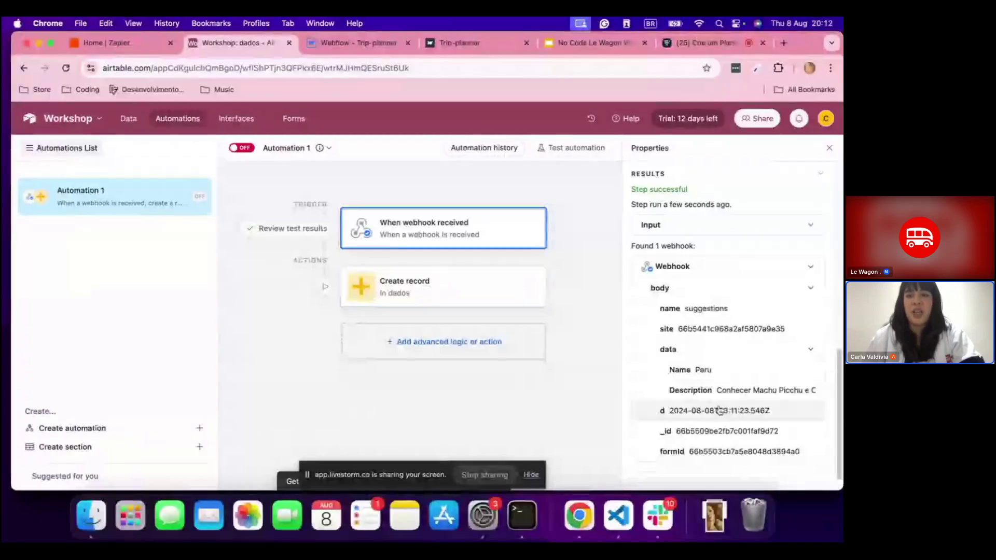
In the Create record action, fill the Name field with the Name value from the webhook's body data.
{"action": "left_click", "coordinate": [407, 289]}
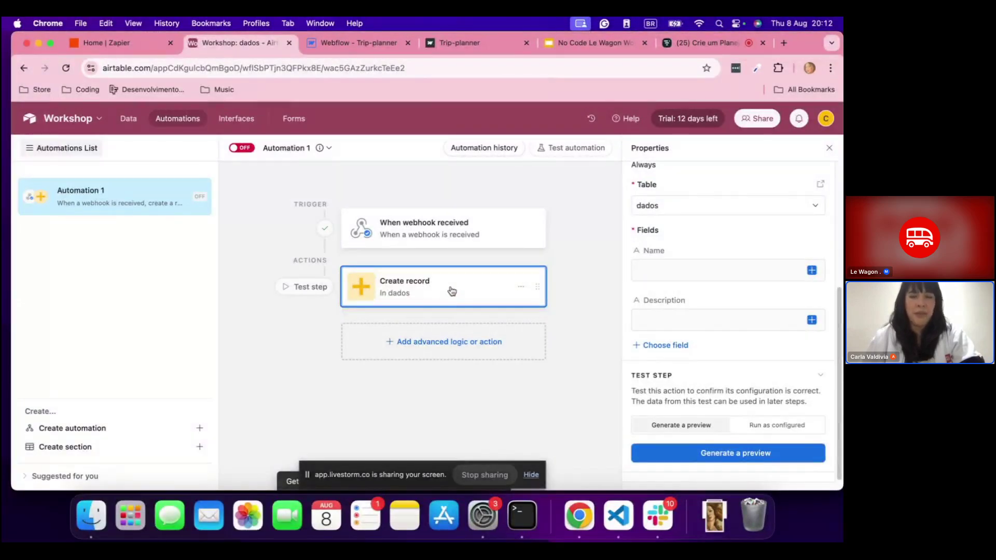
{"action": "scroll", "coordinate": [694, 245], "scroll_direction": "up", "scroll_amount": 3}
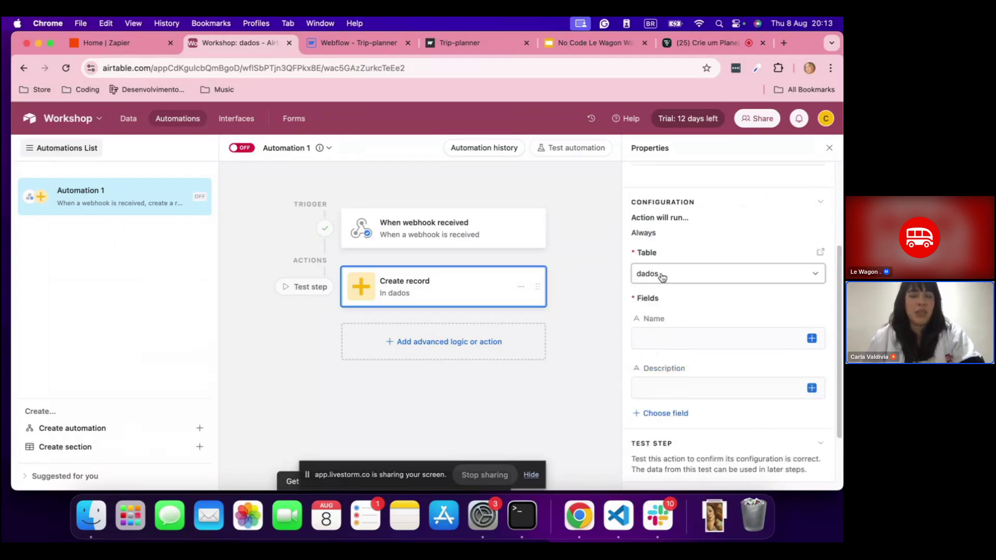
{"action": "scroll", "coordinate": [661, 274], "scroll_direction": "down", "scroll_amount": 3}
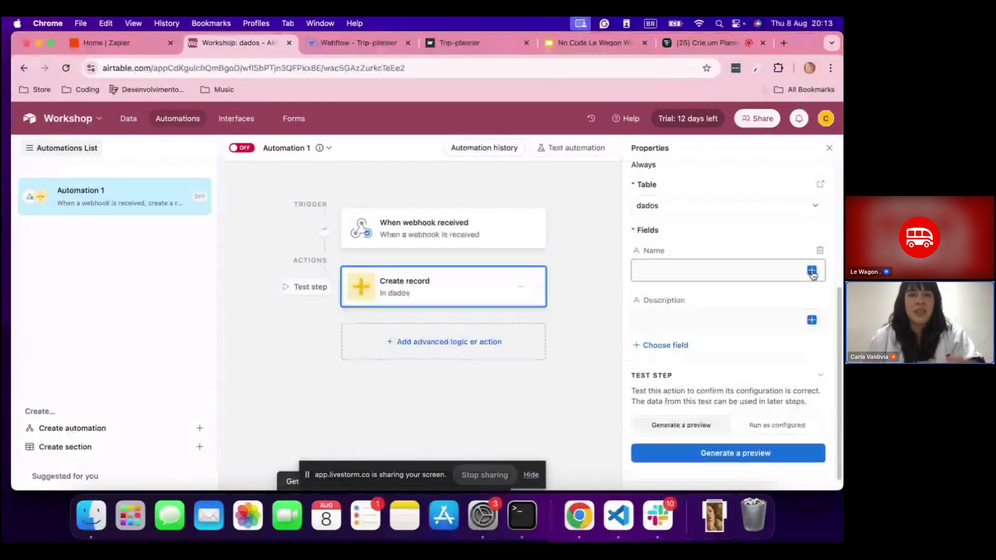
{"action": "left_click", "coordinate": [812, 270]}
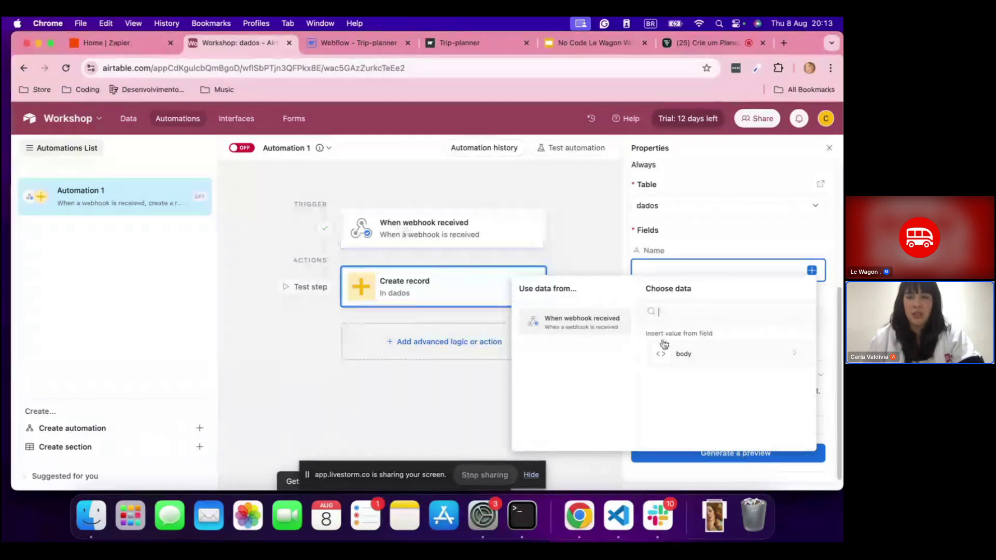
{"action": "left_click", "coordinate": [703, 356]}
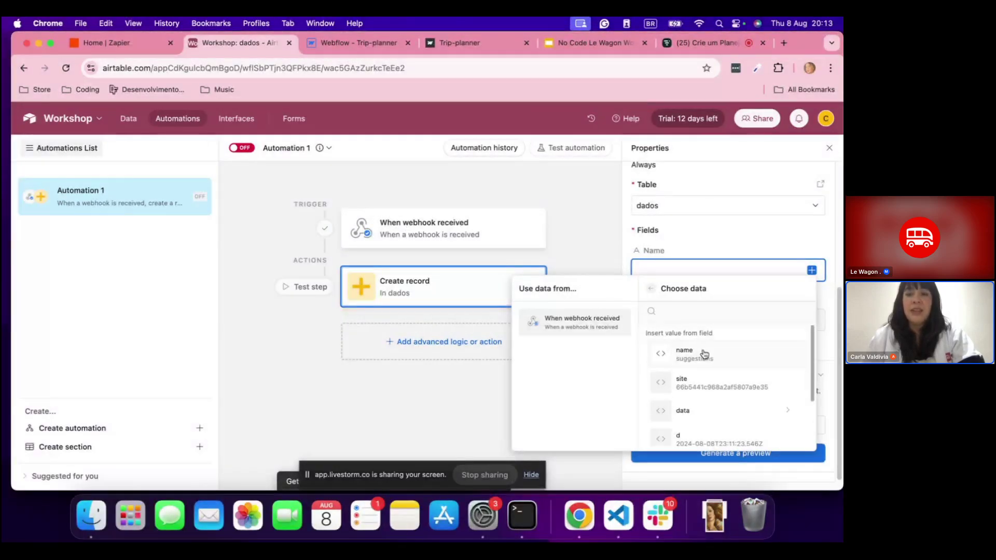
{"action": "scroll", "coordinate": [695, 363], "scroll_direction": "down", "scroll_amount": 2}
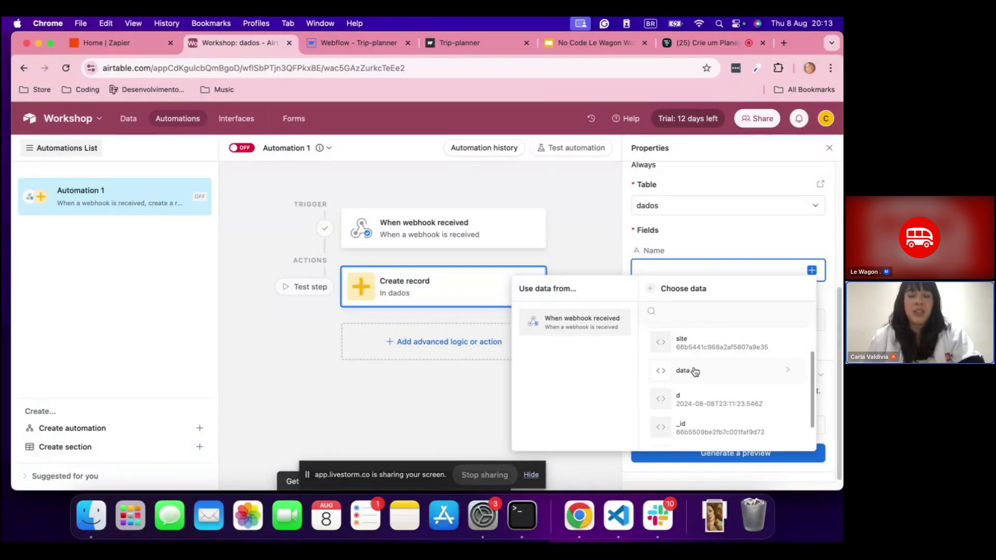
{"action": "left_click", "coordinate": [694, 373]}
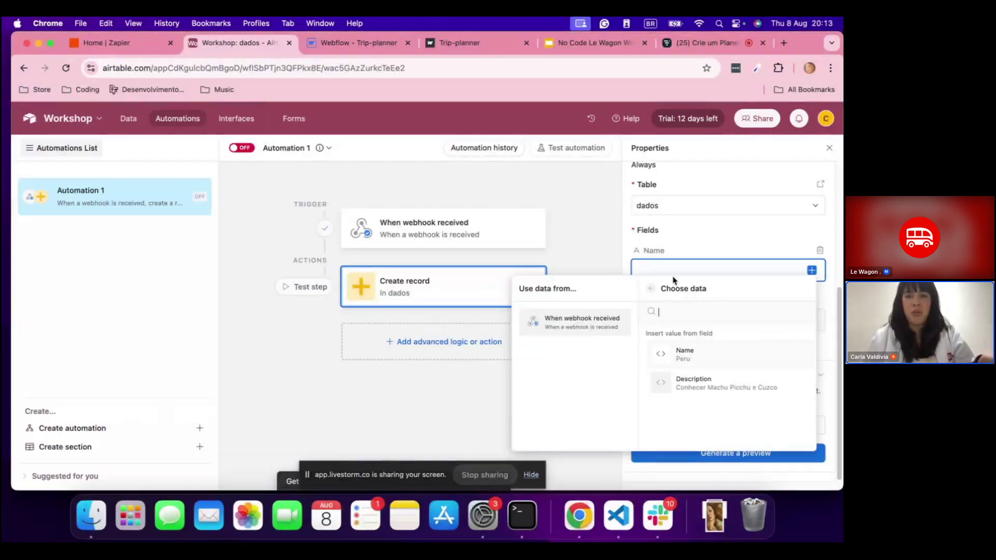
{"action": "left_click", "coordinate": [686, 355]}
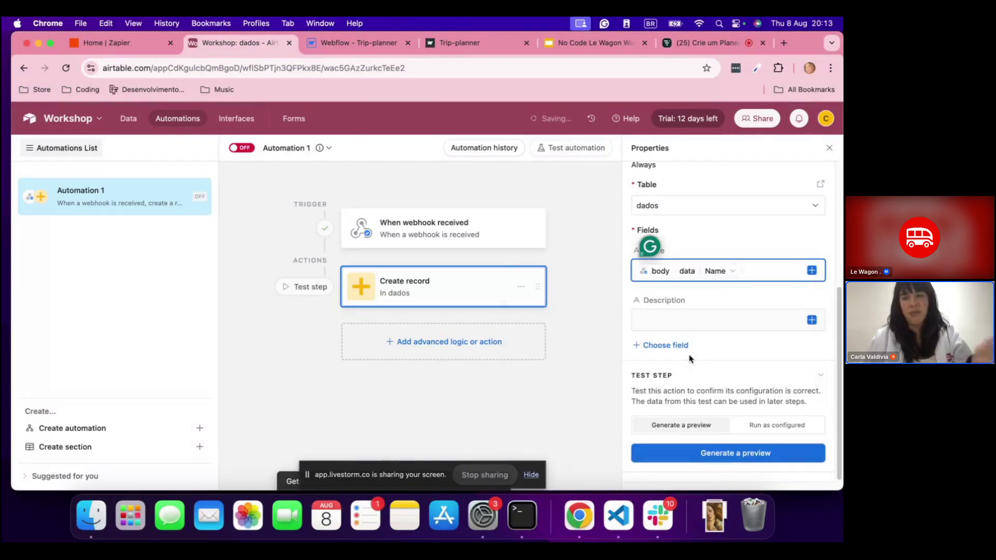
Fill the record's Description field with the Description value from the webhook's body data.
{"action": "left_click", "coordinate": [812, 320]}
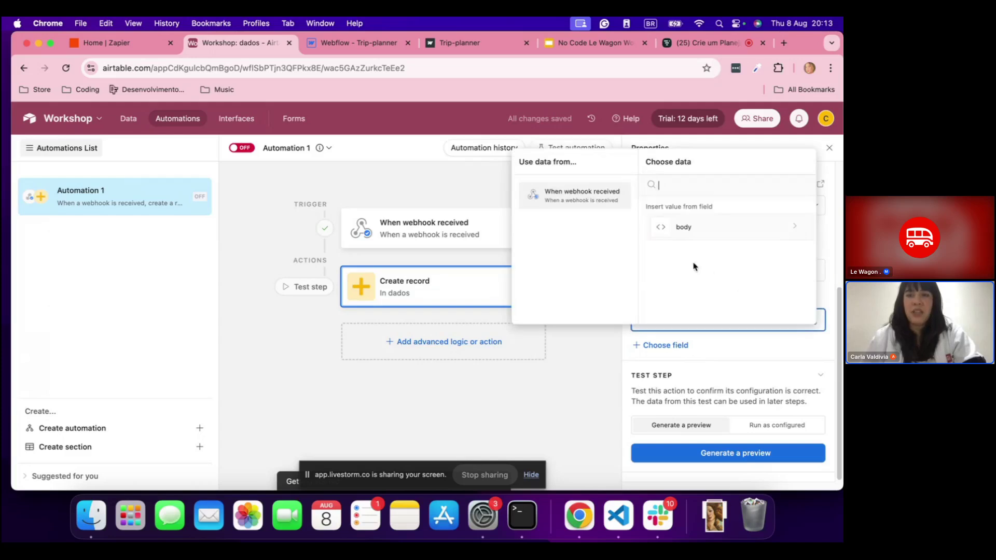
{"action": "left_click", "coordinate": [688, 228]}
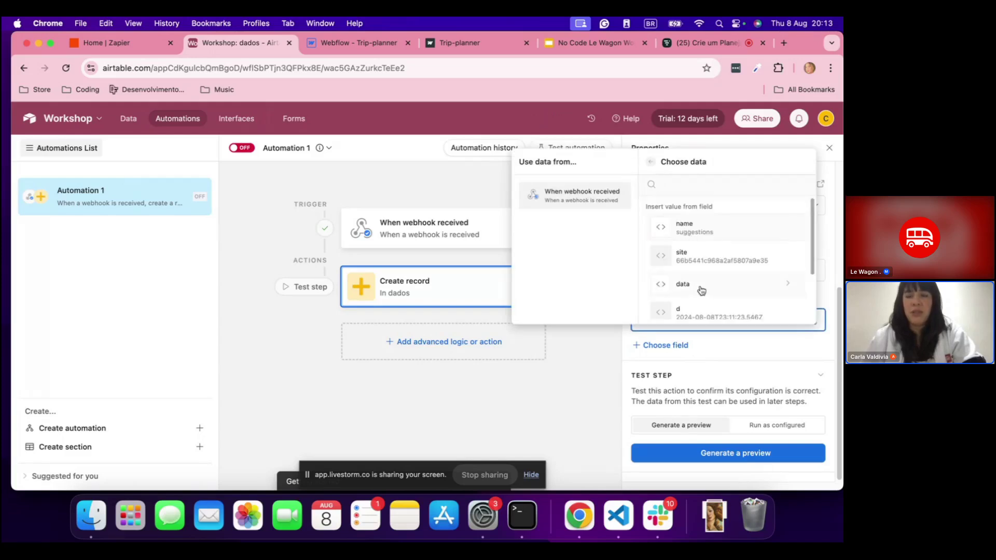
{"action": "left_click", "coordinate": [696, 262]}
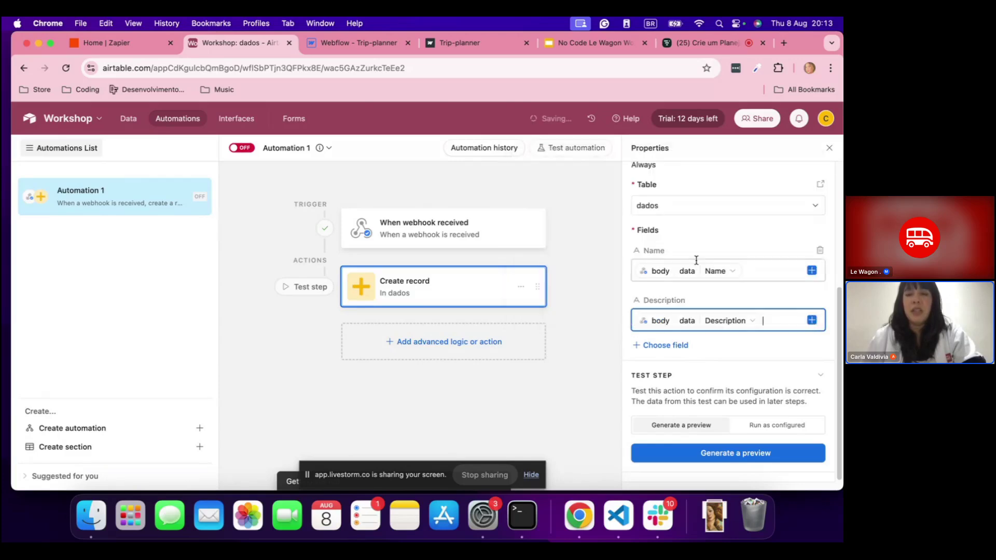
{"action": "left_click", "coordinate": [736, 355]}
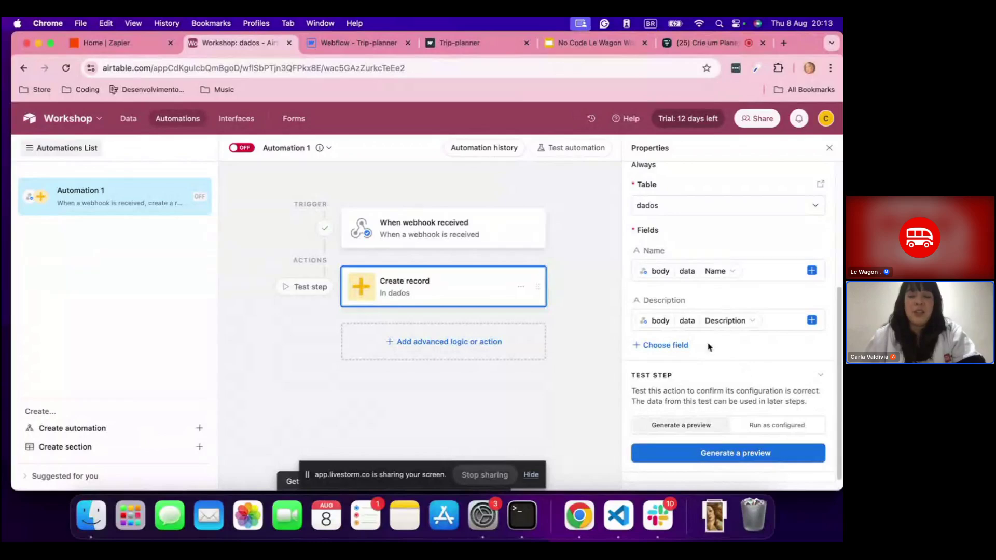
Generate a preview of the record produced by the Create record action.
{"action": "left_click", "coordinate": [725, 455]}
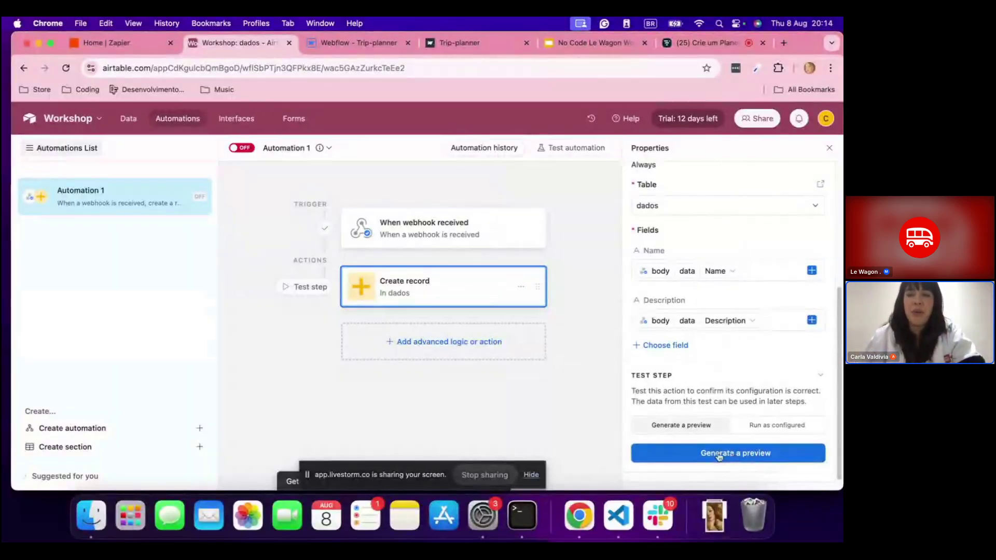
{"action": "left_click", "coordinate": [719, 454]}
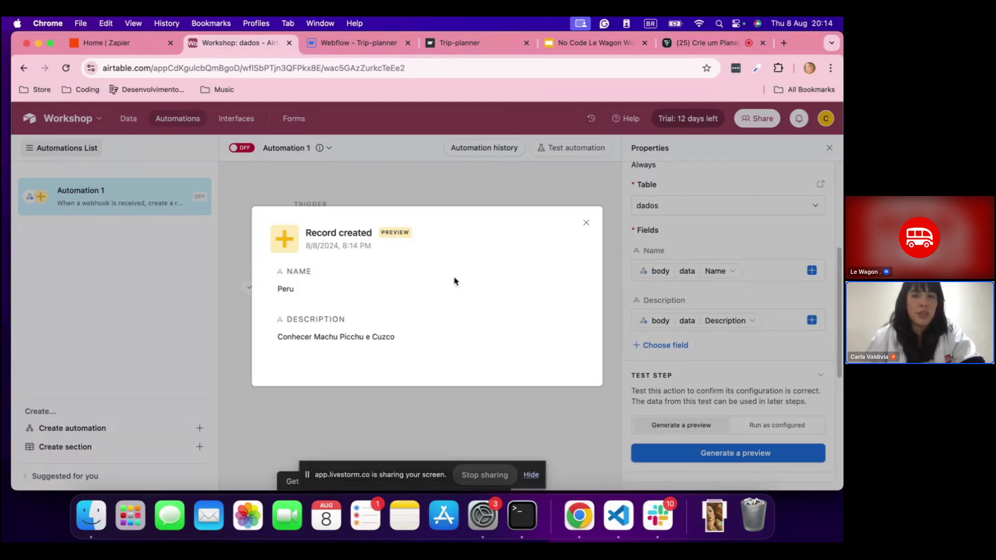
Close the record preview and run the Create record action's test as configured.
{"action": "left_click", "coordinate": [586, 223]}
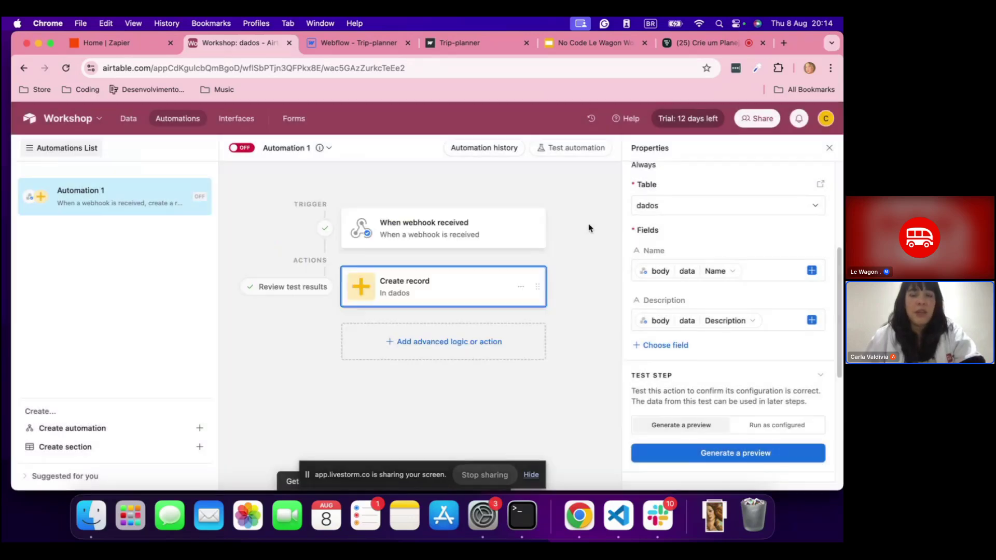
{"action": "left_click", "coordinate": [773, 427]}
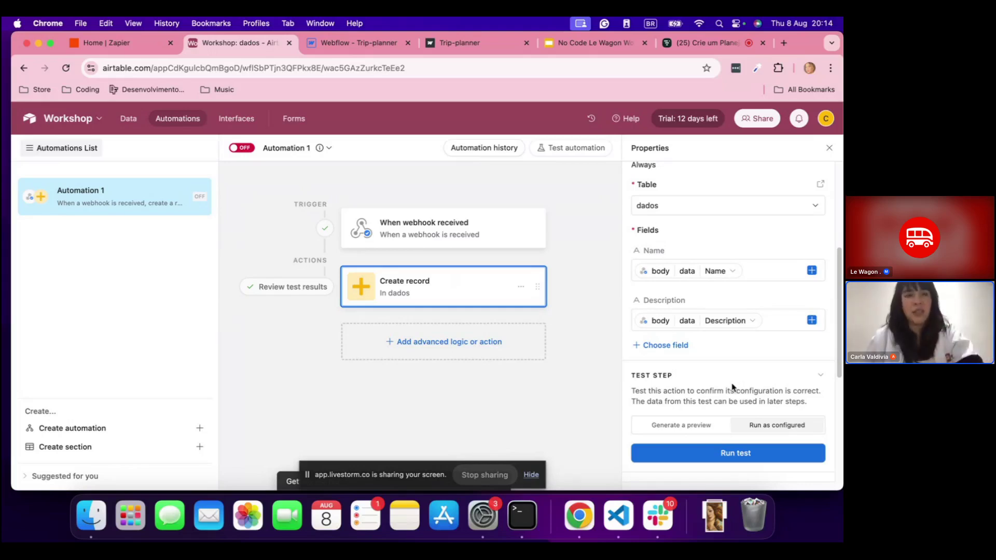
{"action": "left_click", "coordinate": [729, 457]}
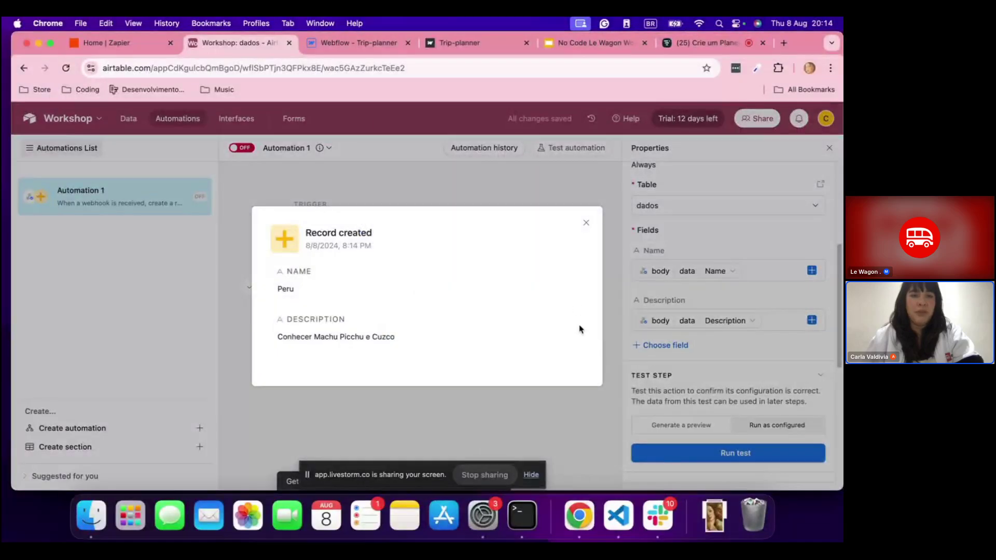
{"action": "left_click", "coordinate": [586, 224]}
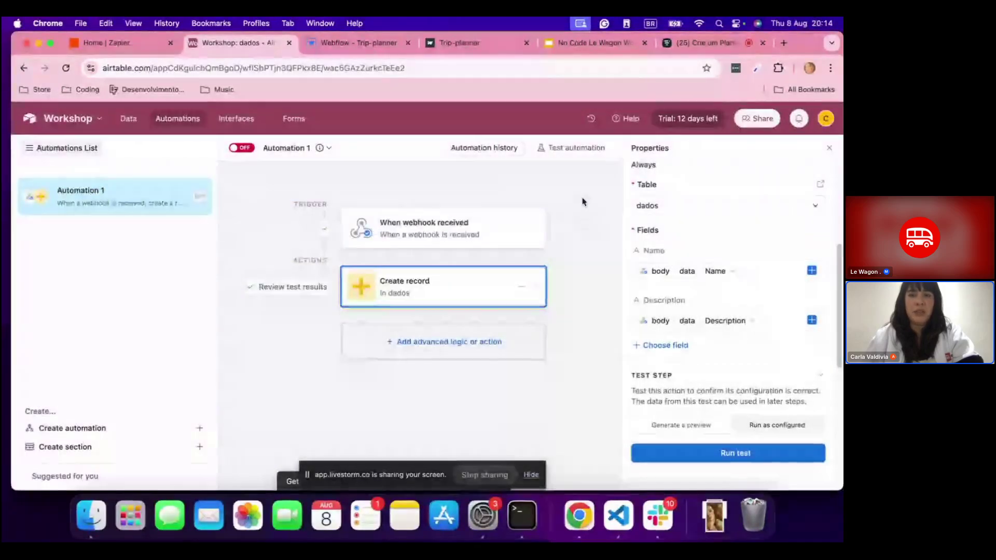
Switch Automation 1 on while leaving for the base's data, and check the dados table's records before returning to the automation.
{"action": "left_click", "coordinate": [126, 122]}
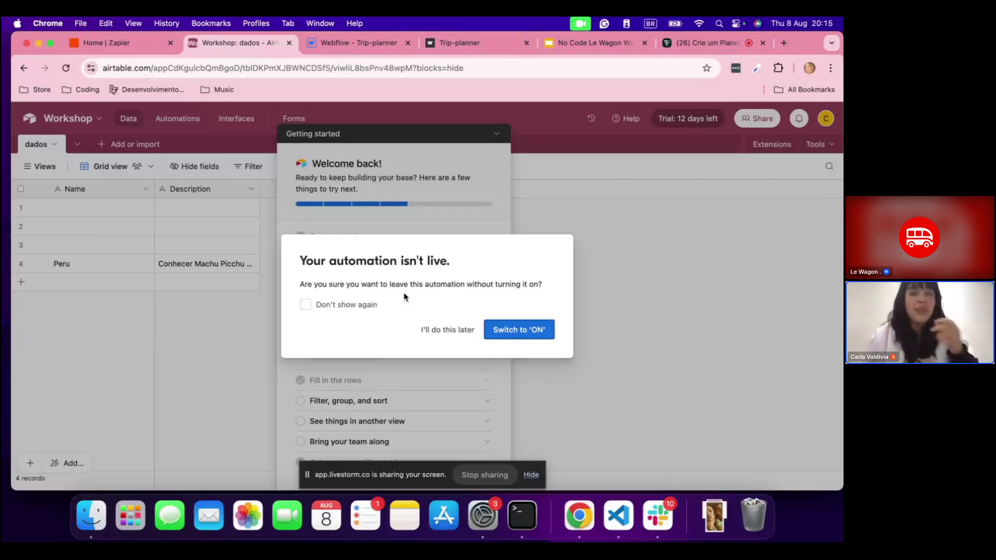
{"action": "left_click", "coordinate": [516, 332]}
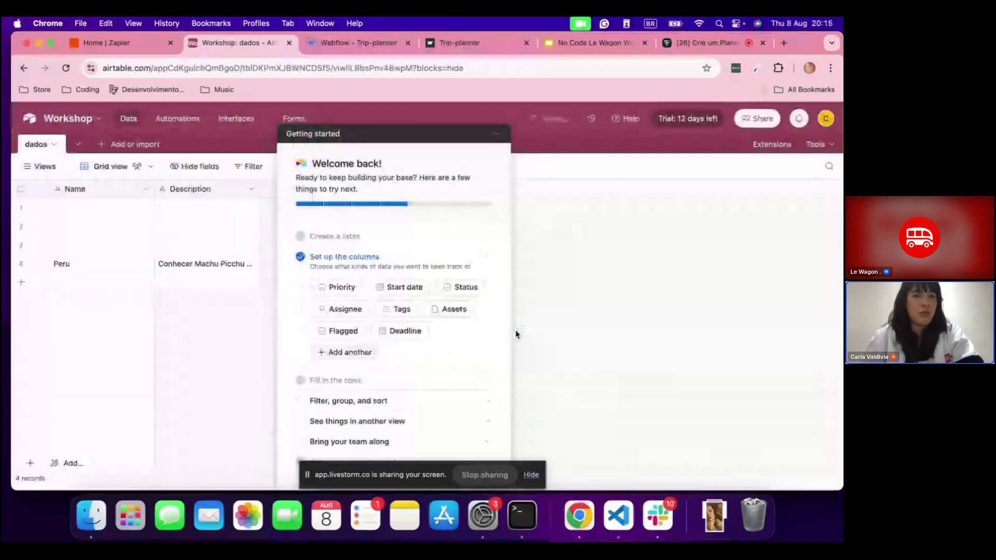
{"action": "left_click", "coordinate": [361, 136]}
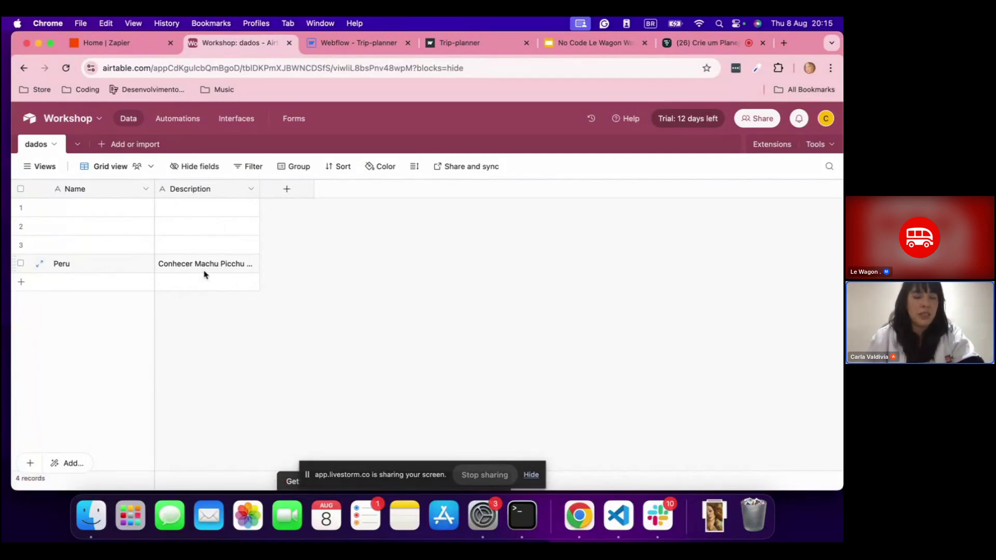
{"action": "left_click", "coordinate": [178, 119]}
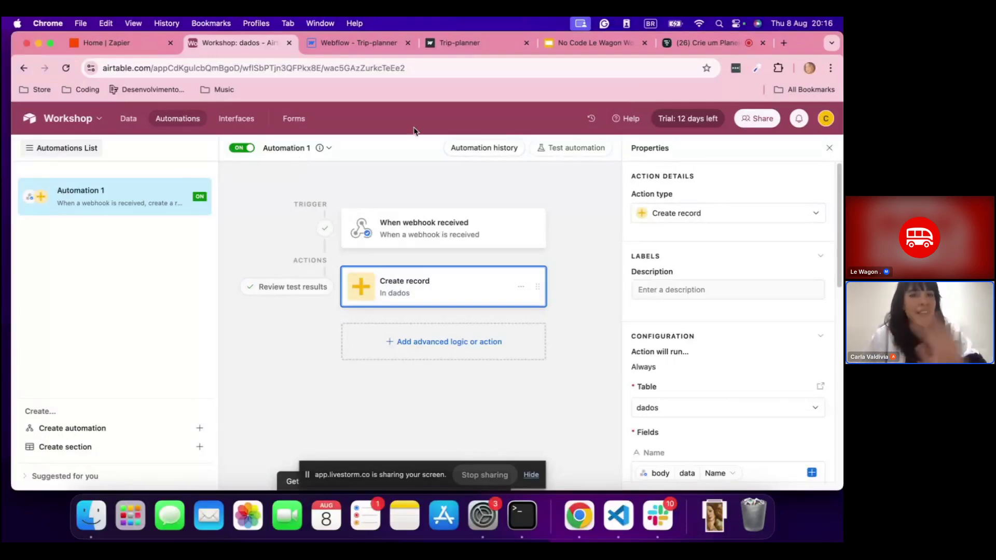
Switch to the No Code Le Wagon Workshop presentation in Google Slides and view slide 14 about making a workspace for students.
{"action": "left_click", "coordinate": [579, 45]}
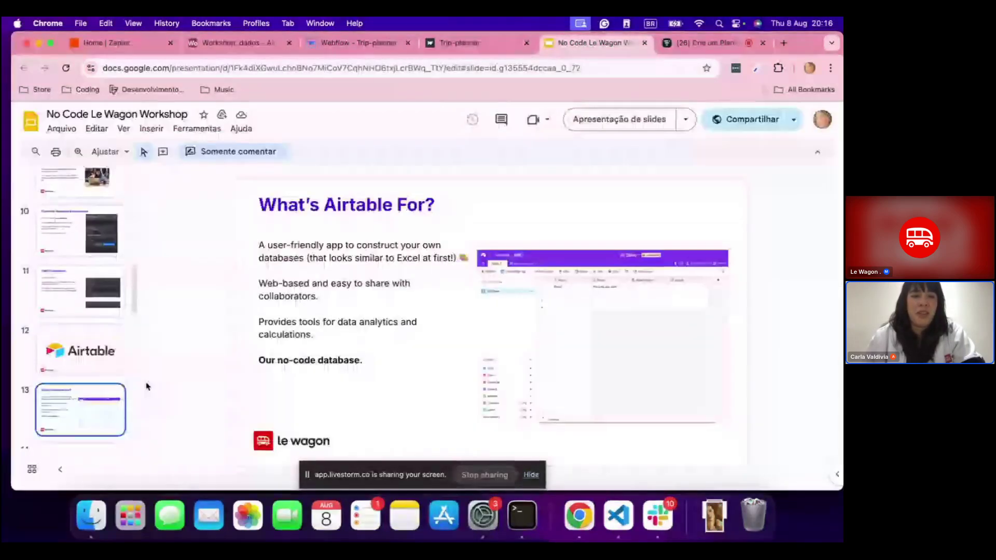
{"action": "scroll", "coordinate": [104, 399], "scroll_direction": "down", "scroll_amount": 1}
{"action": "scroll", "coordinate": [83, 330], "scroll_direction": "down", "scroll_amount": 4}
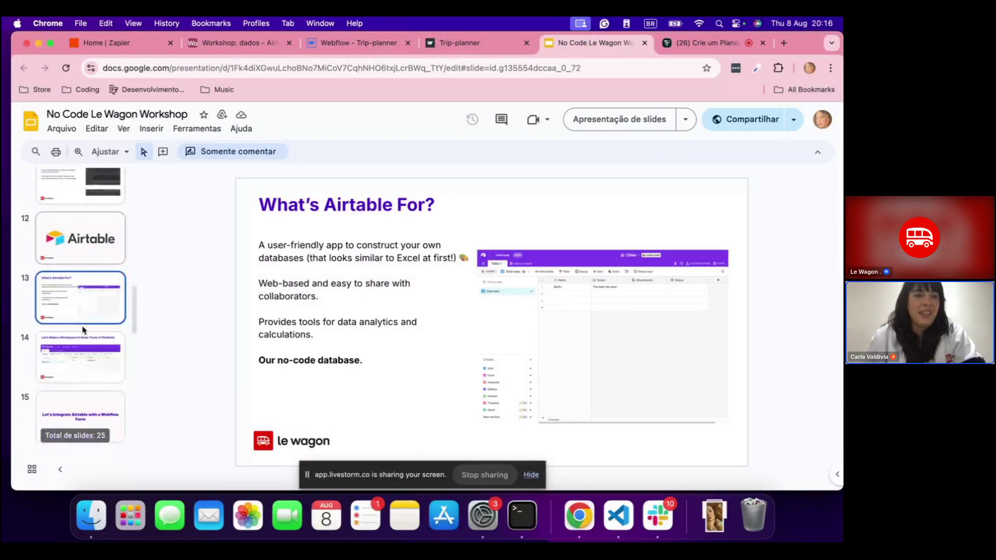
{"action": "left_click", "coordinate": [79, 349]}
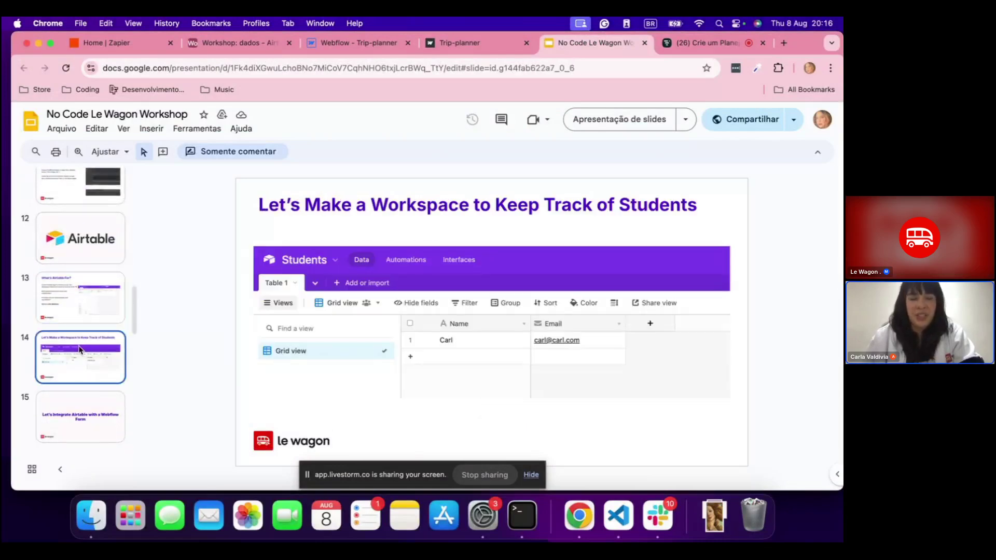
{"action": "scroll", "coordinate": [80, 356], "scroll_direction": "down", "scroll_amount": 1}
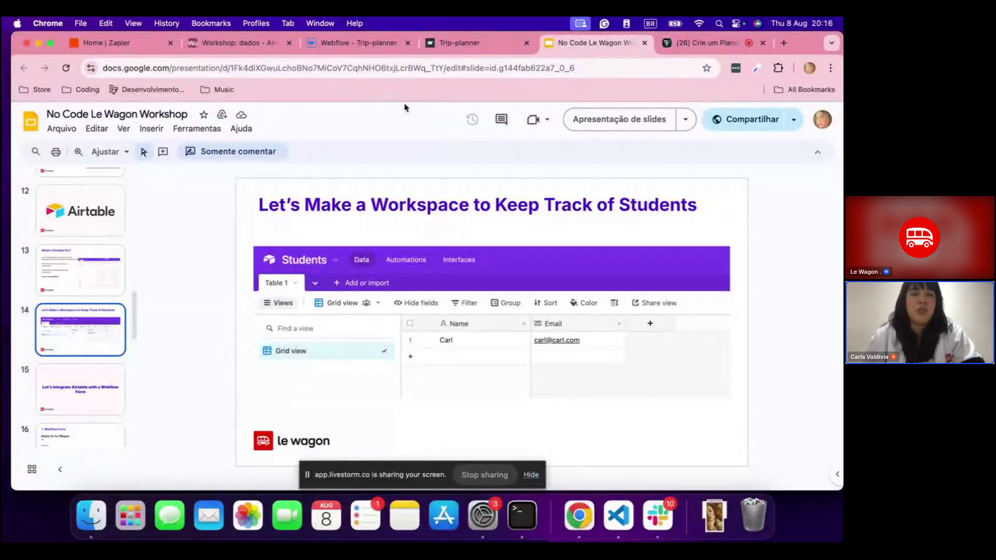
Reload the published Trip-planner page to look over its blank Name and Description form, and return to the workshop slides.
{"action": "left_click", "coordinate": [457, 42]}
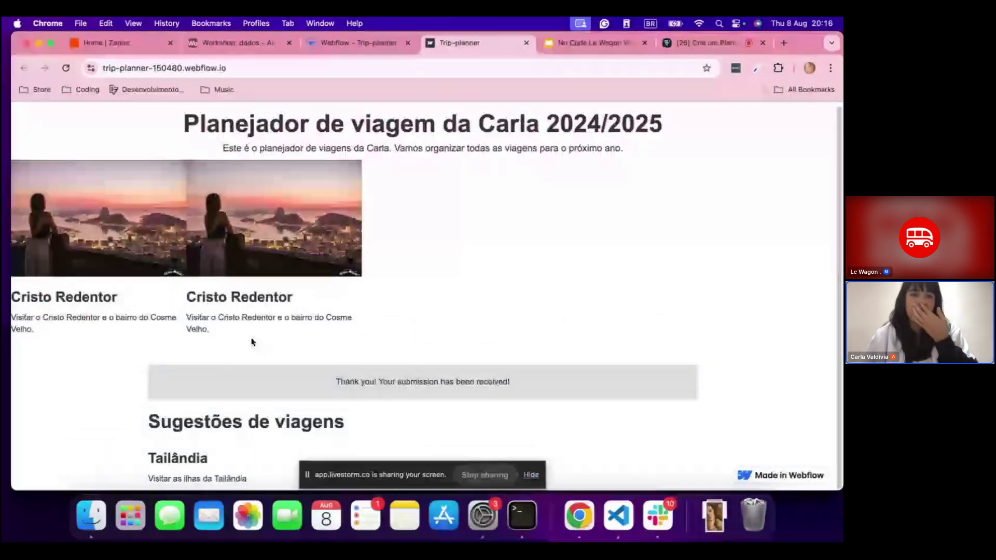
{"action": "left_click", "coordinate": [173, 65]}
{"action": "key", "text": "Return"}
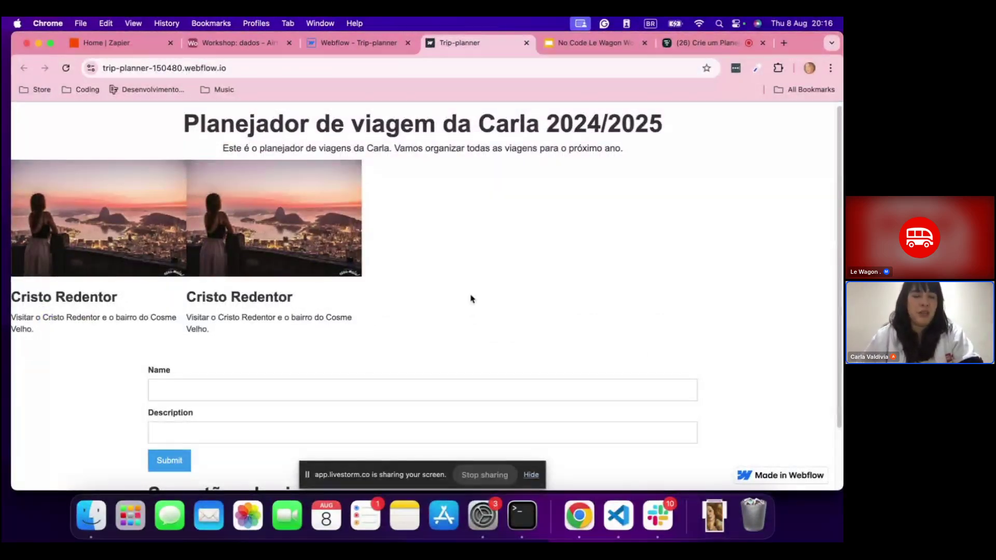
{"action": "scroll", "coordinate": [467, 280], "scroll_direction": "down", "scroll_amount": 3}
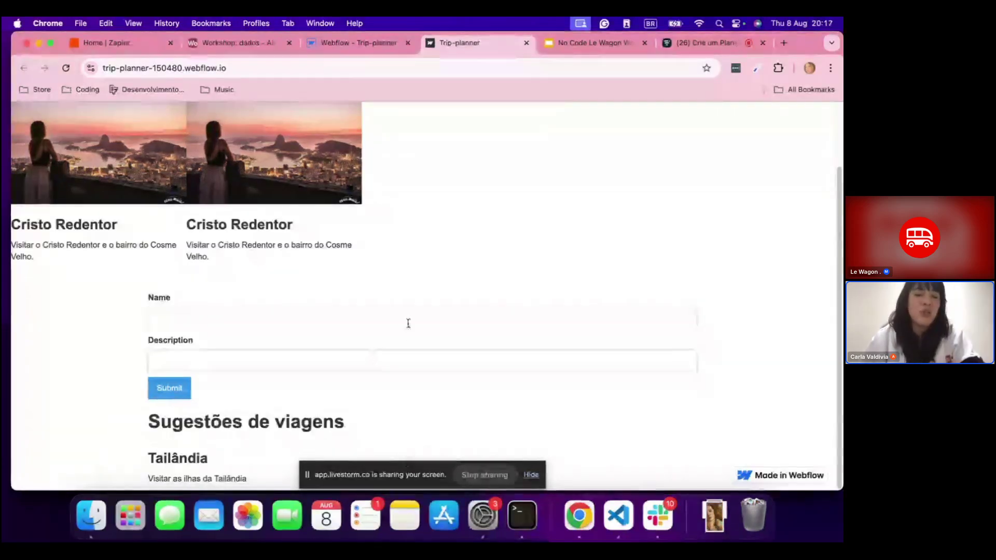
{"action": "left_click", "coordinate": [592, 43]}
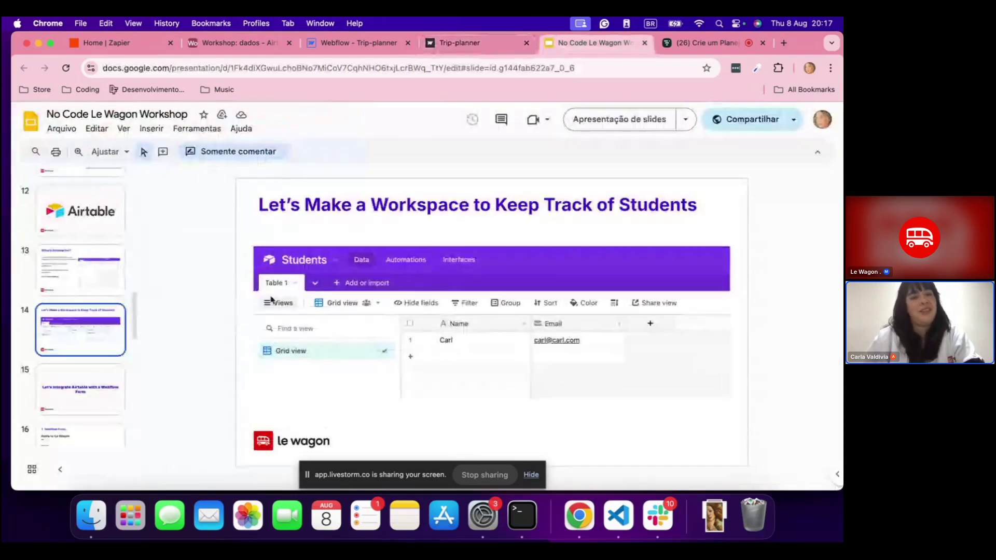